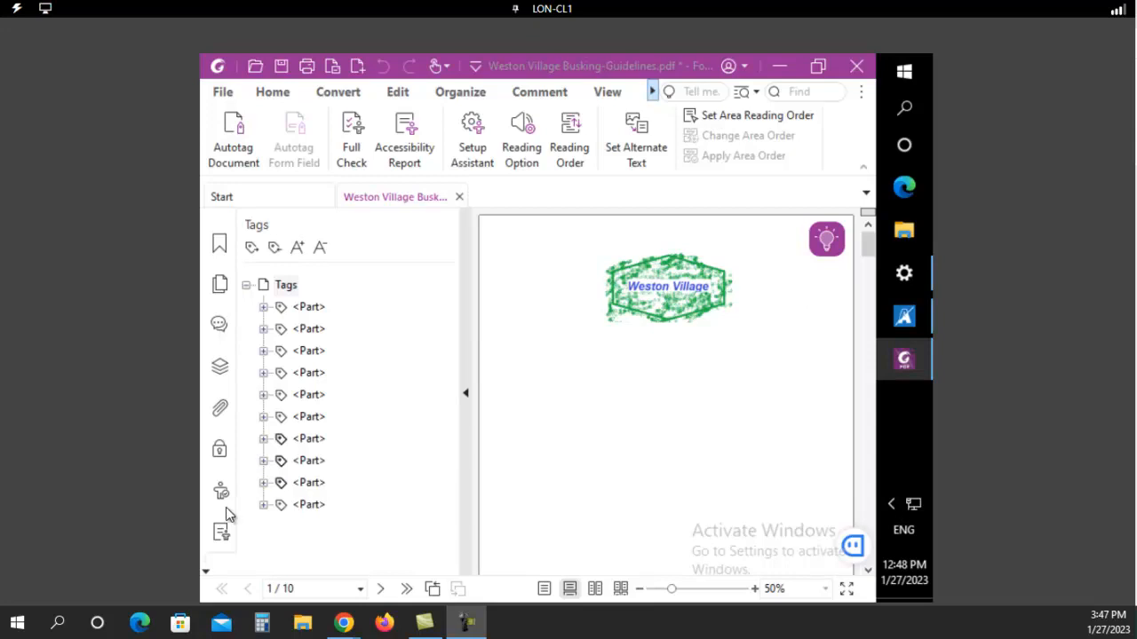
Step: Show the accessibility check results, and set the Windows display resolution to 1280 × 800, keeping the change and minimizing Settings
left_click(222, 492)
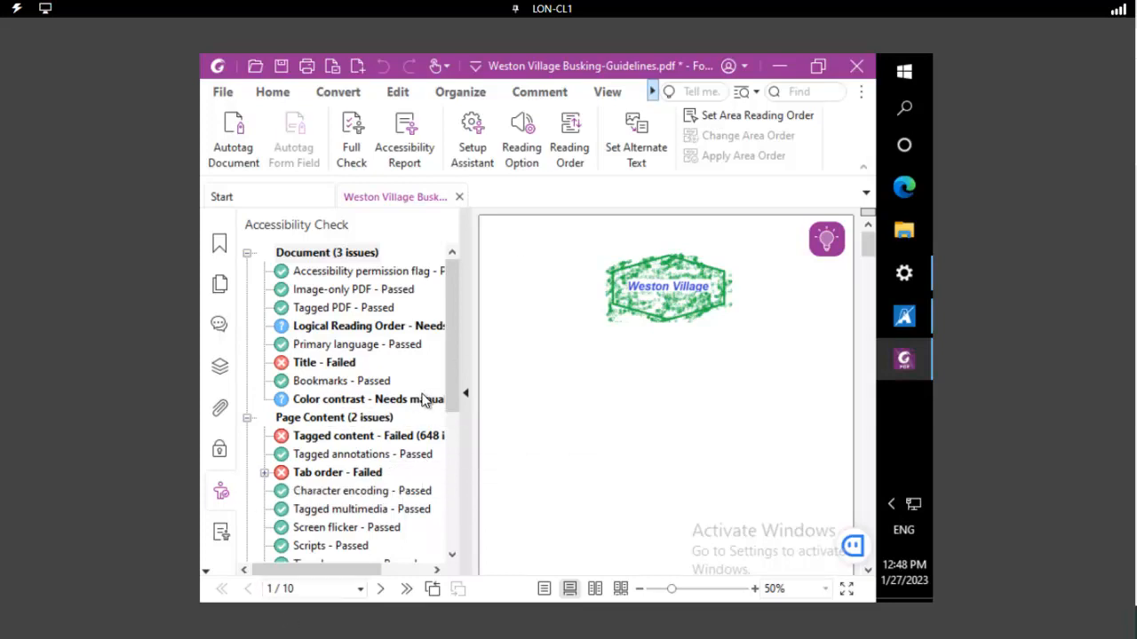
left_click(904, 276)
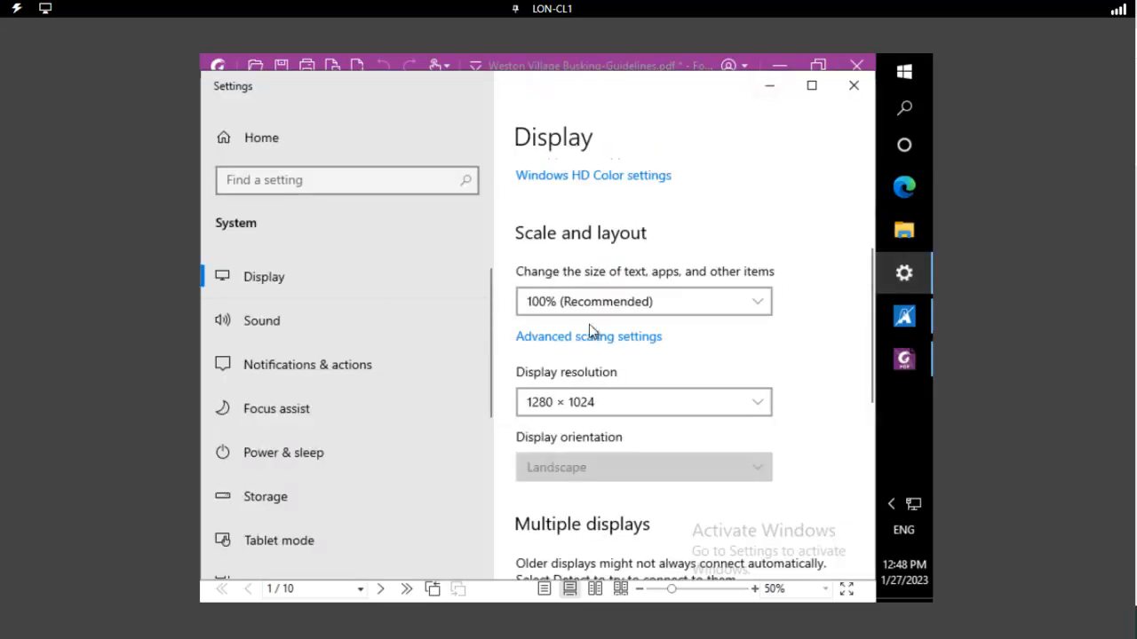
left_click(551, 404)
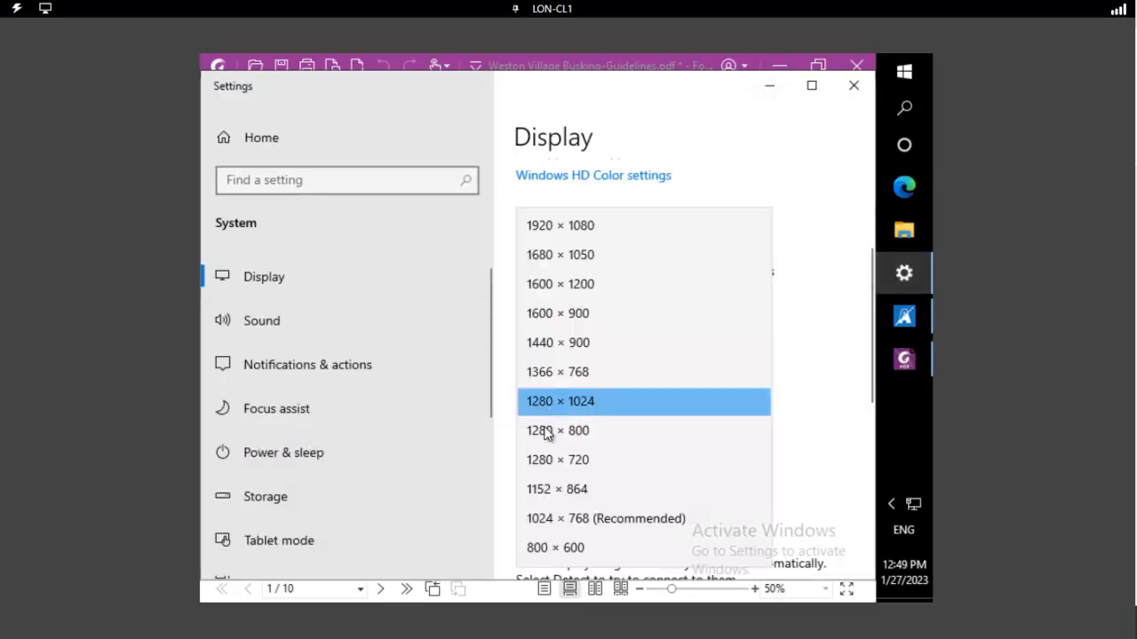
left_click(552, 430)
left_click(475, 330)
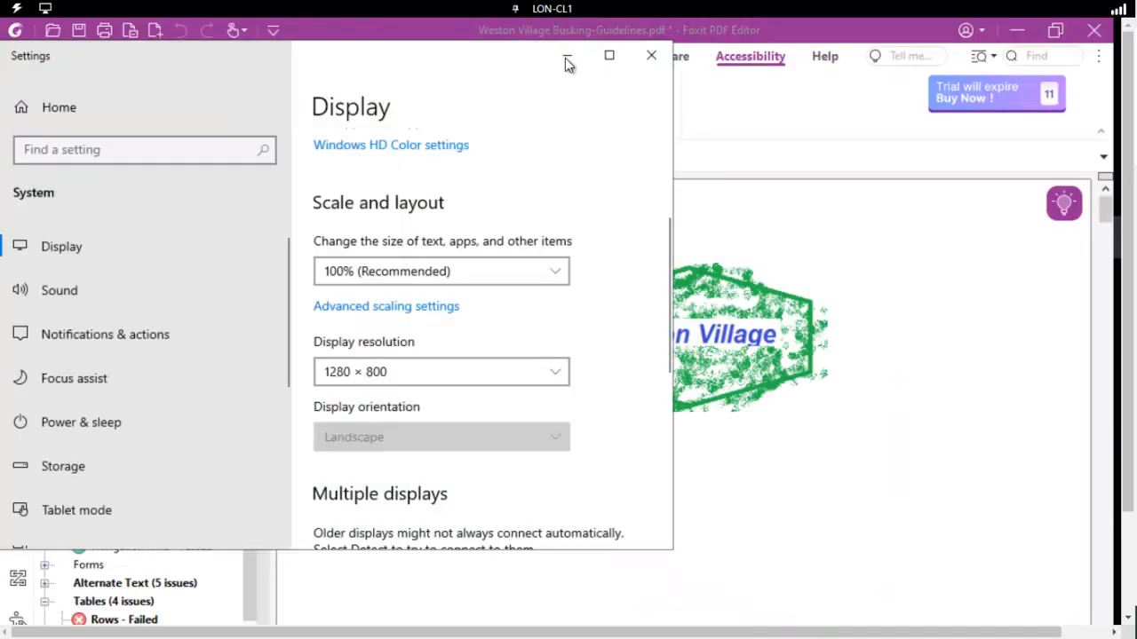
left_click(567, 56)
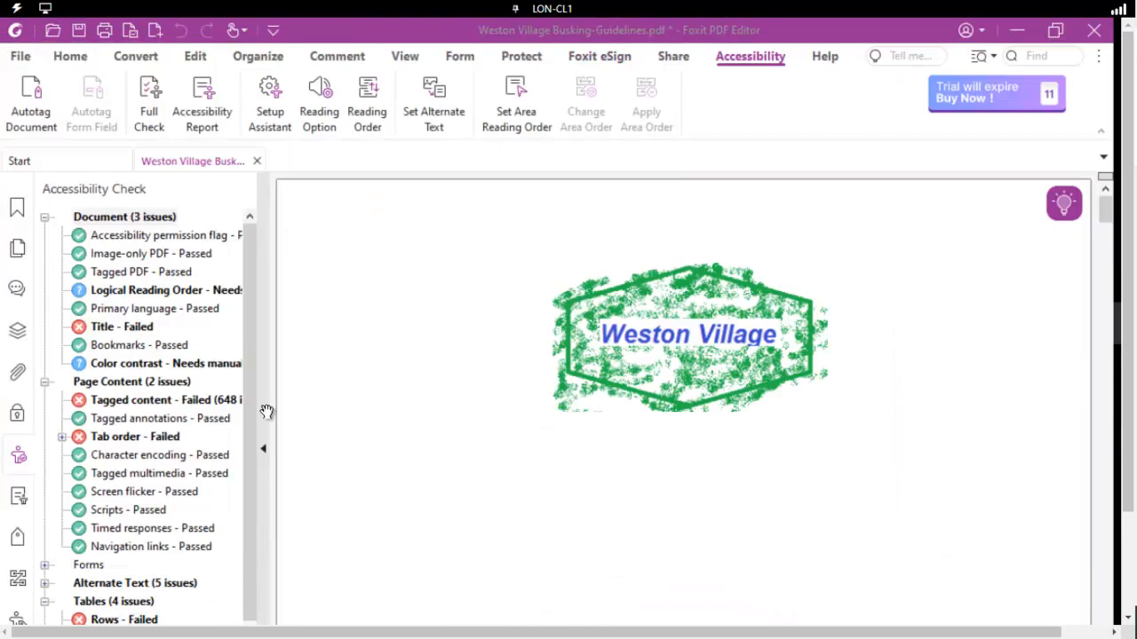
Step: Search the entire document for unmarked content, starting the element search from the root of the tag tree
left_click(21, 539)
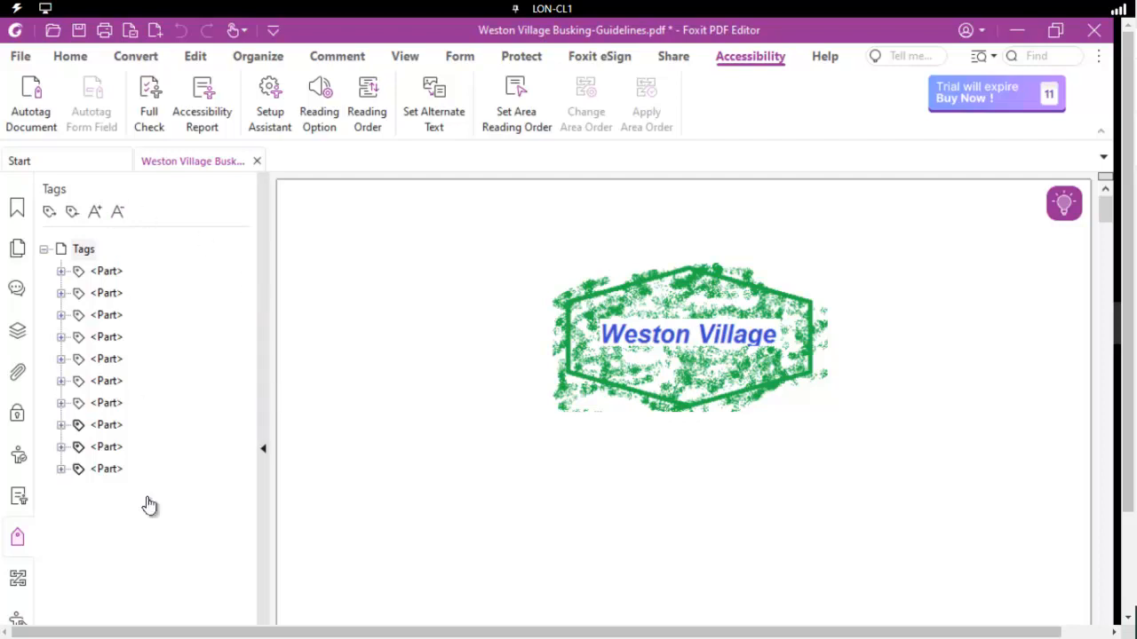
right_click(83, 254)
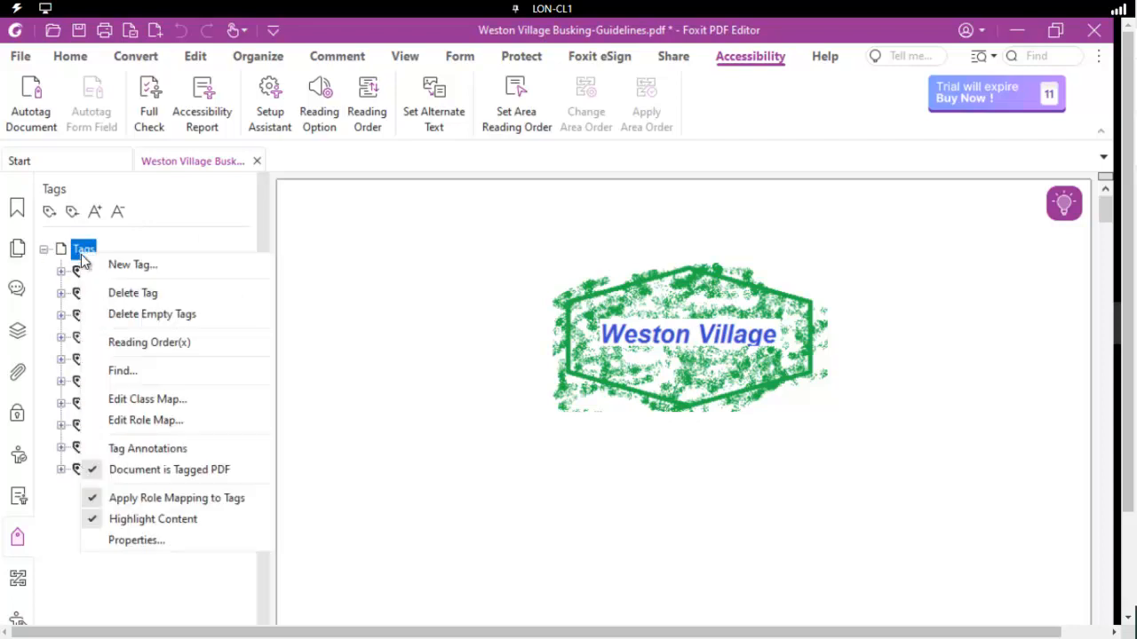
left_click(121, 371)
left_click_drag(539, 284, 277, 203)
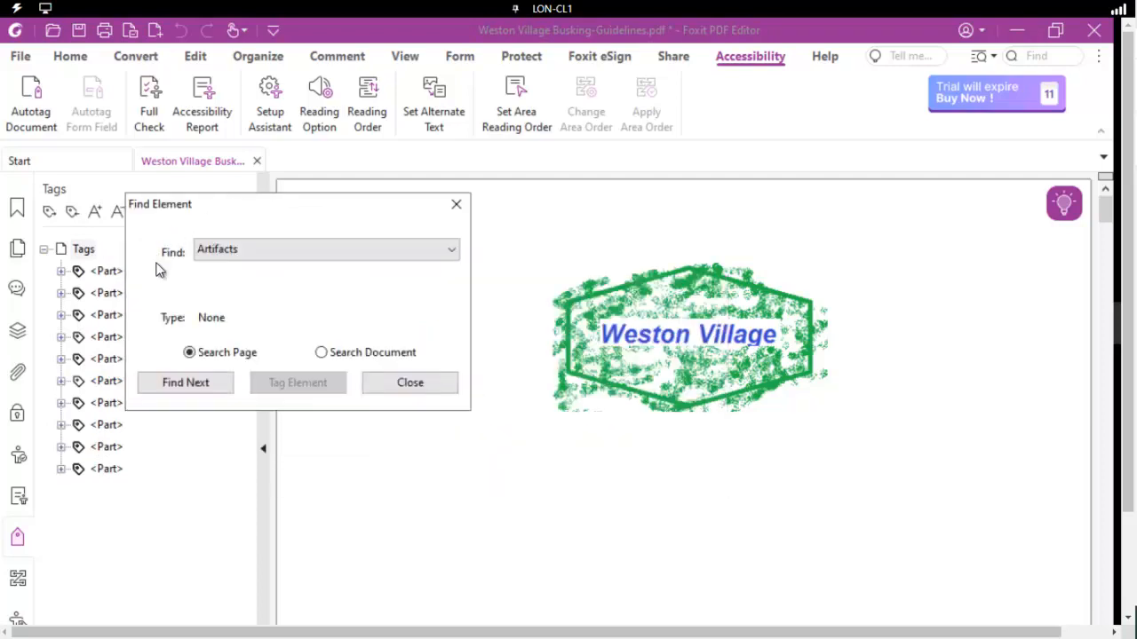
left_click(294, 254)
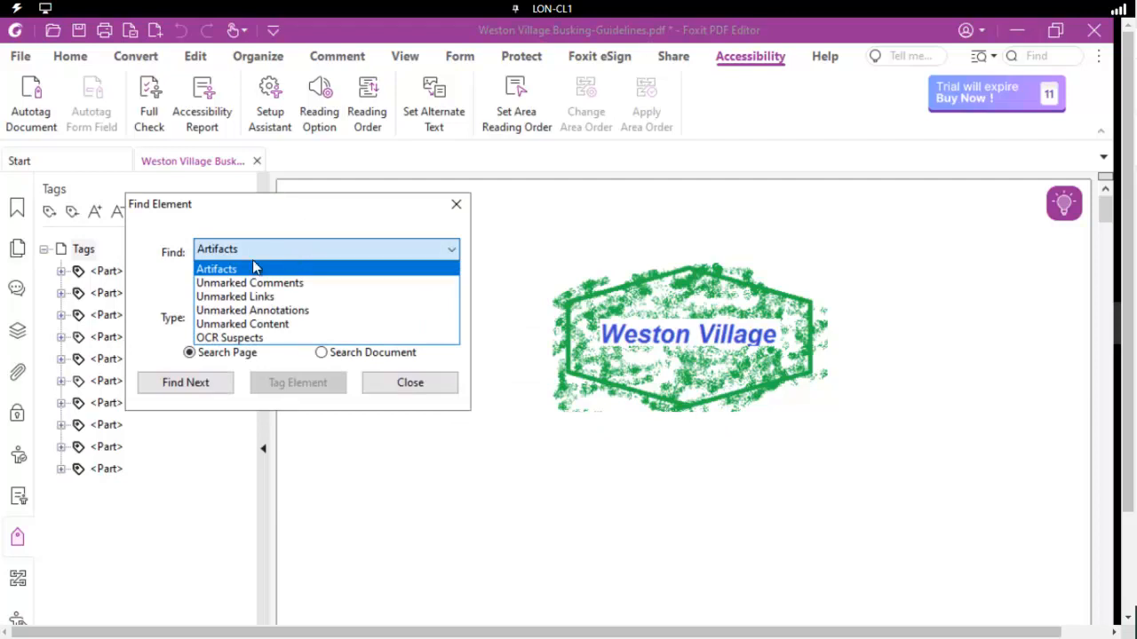
left_click(249, 324)
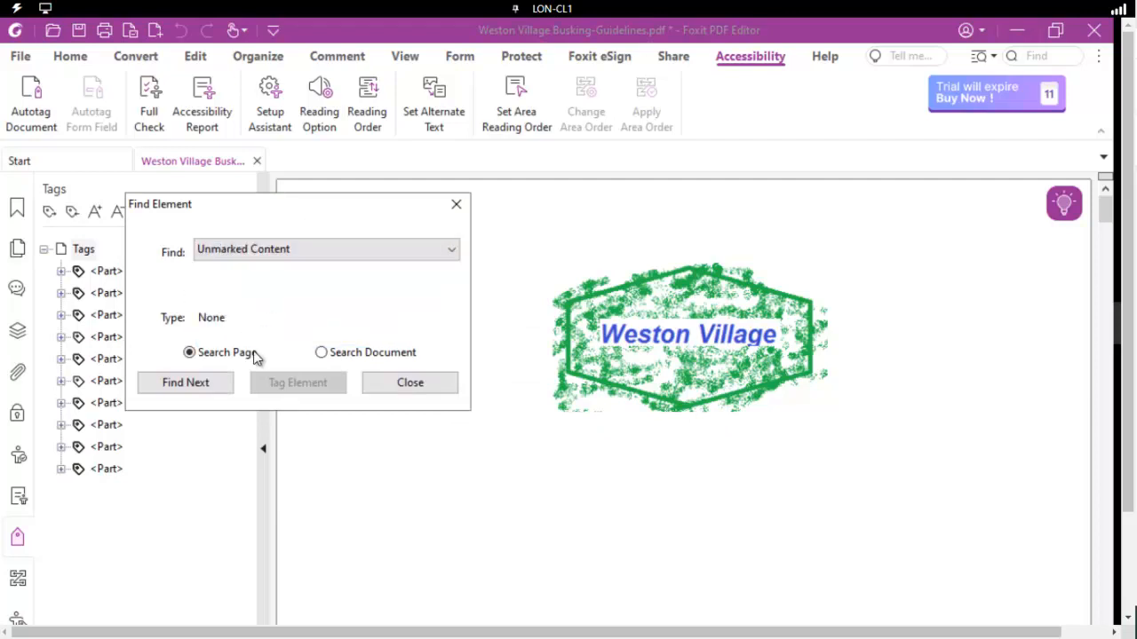
left_click(321, 353)
left_click(188, 382)
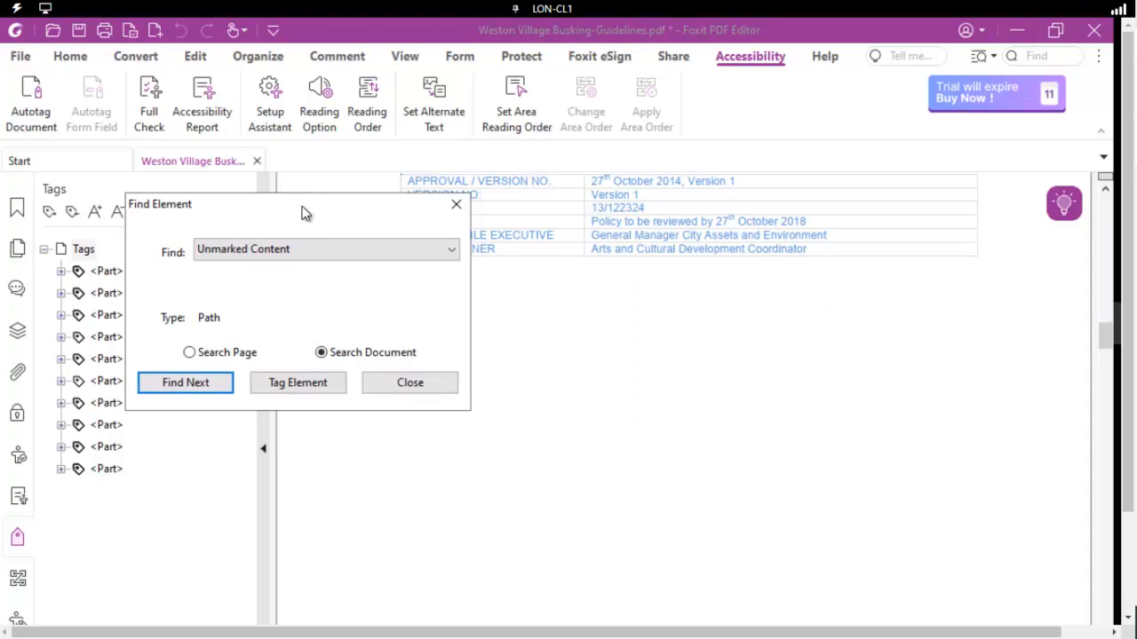
Step: Bring the approval/version table into clear view and advance to the next unmarked element
left_click_drag(302, 212, 312, 336)
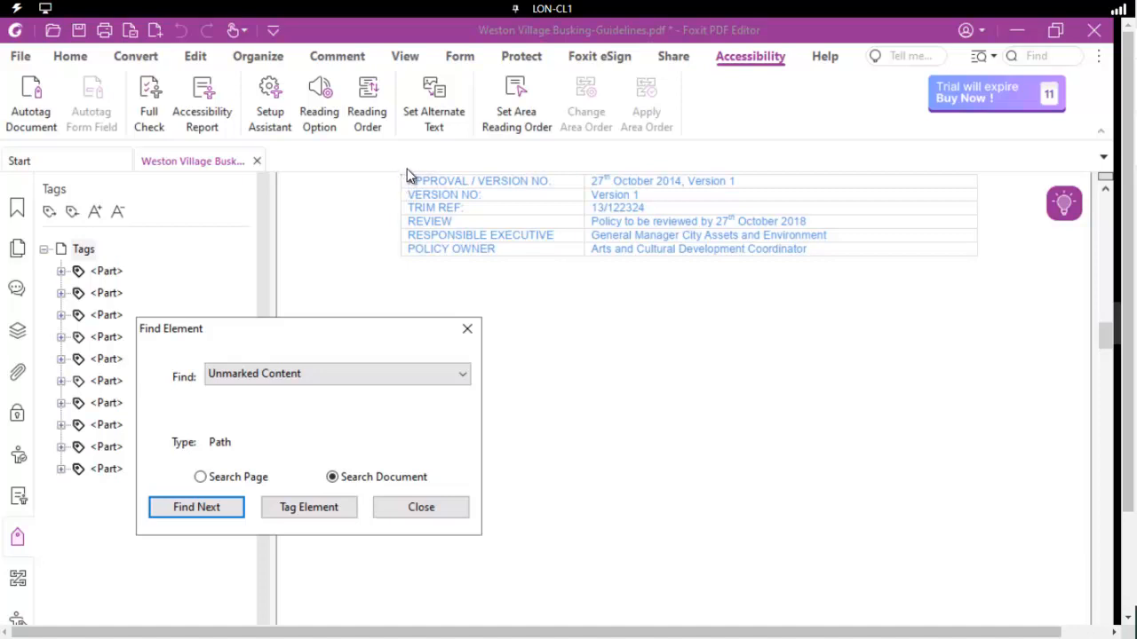
scroll(667, 365, "up", 1)
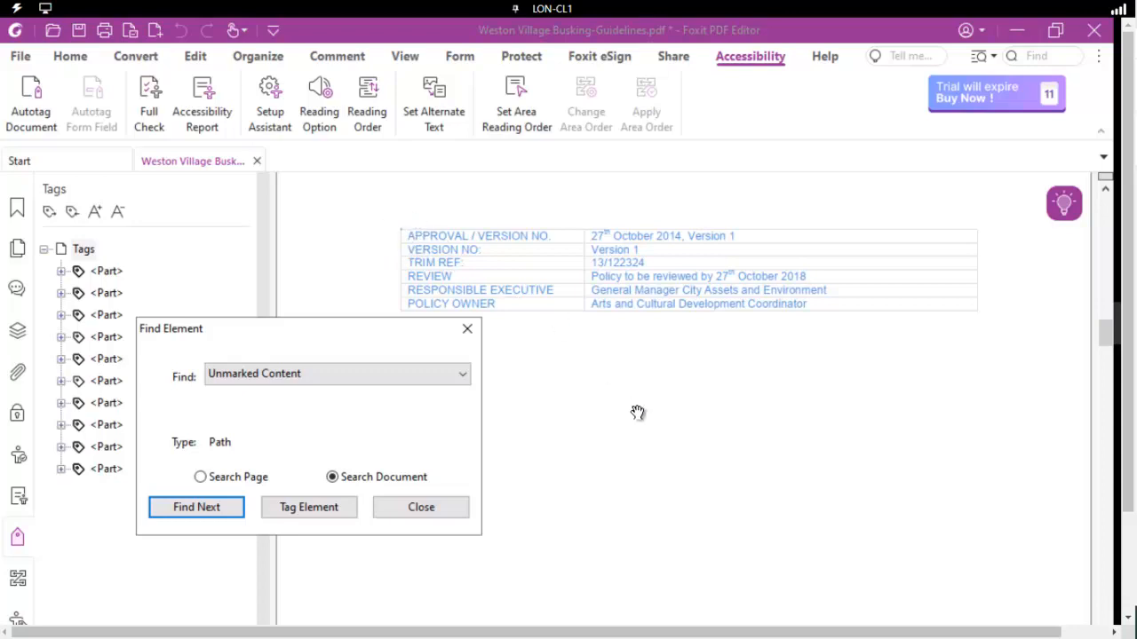
left_click(199, 508)
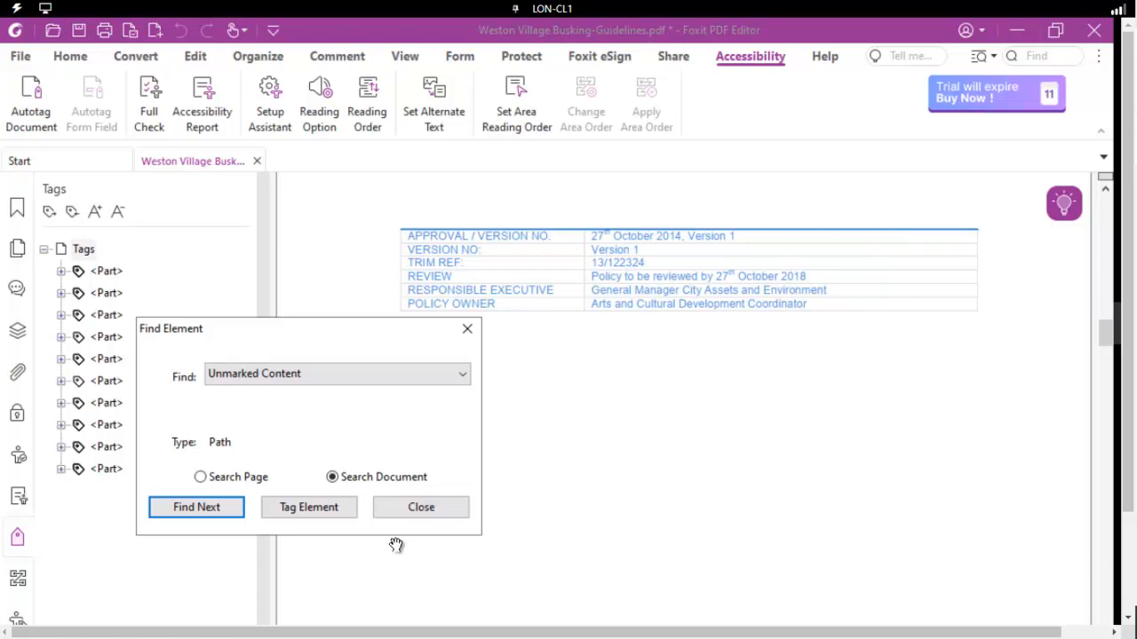
Step: Review the tag types available for the found unmarked path, leave it untagged, and close the element search
left_click(308, 507)
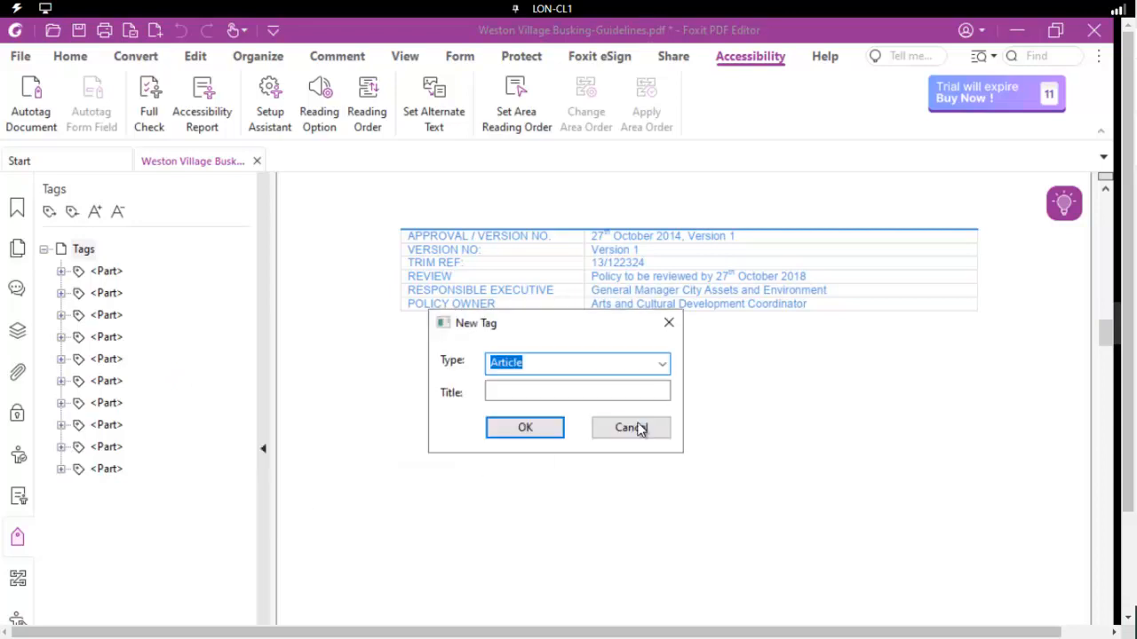
left_click(665, 366)
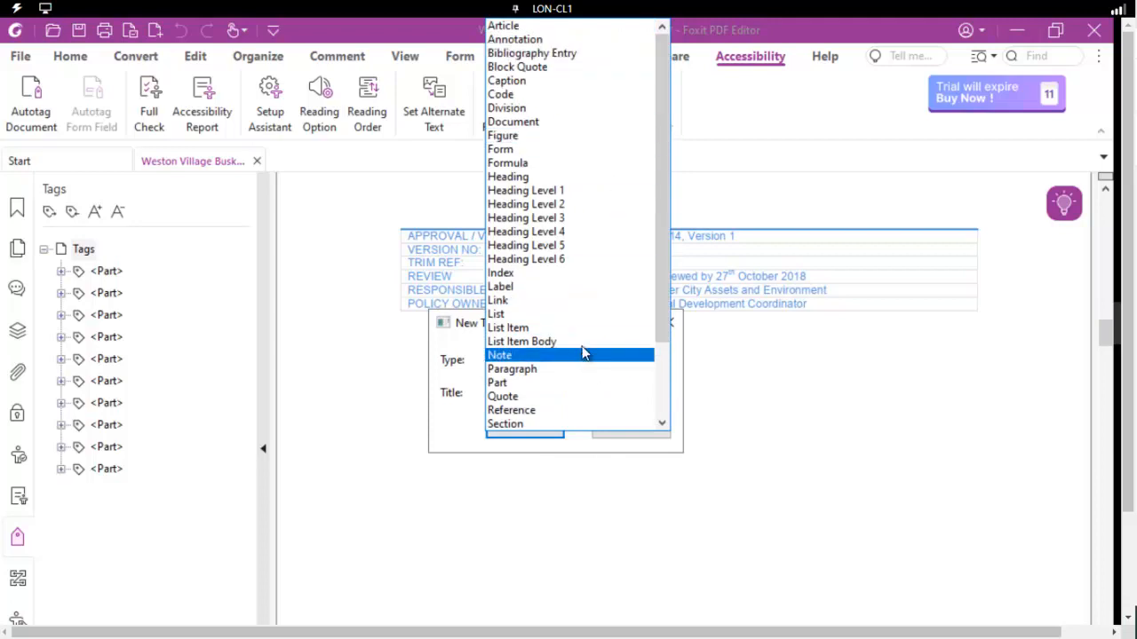
left_click_drag(665, 83, 668, 12)
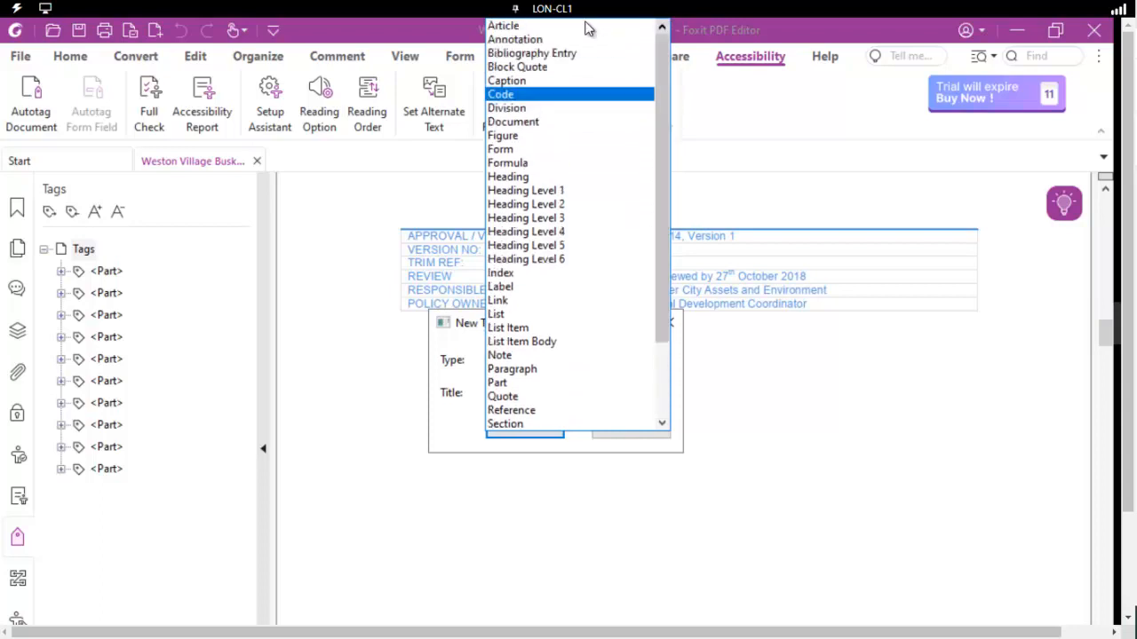
left_click(448, 430)
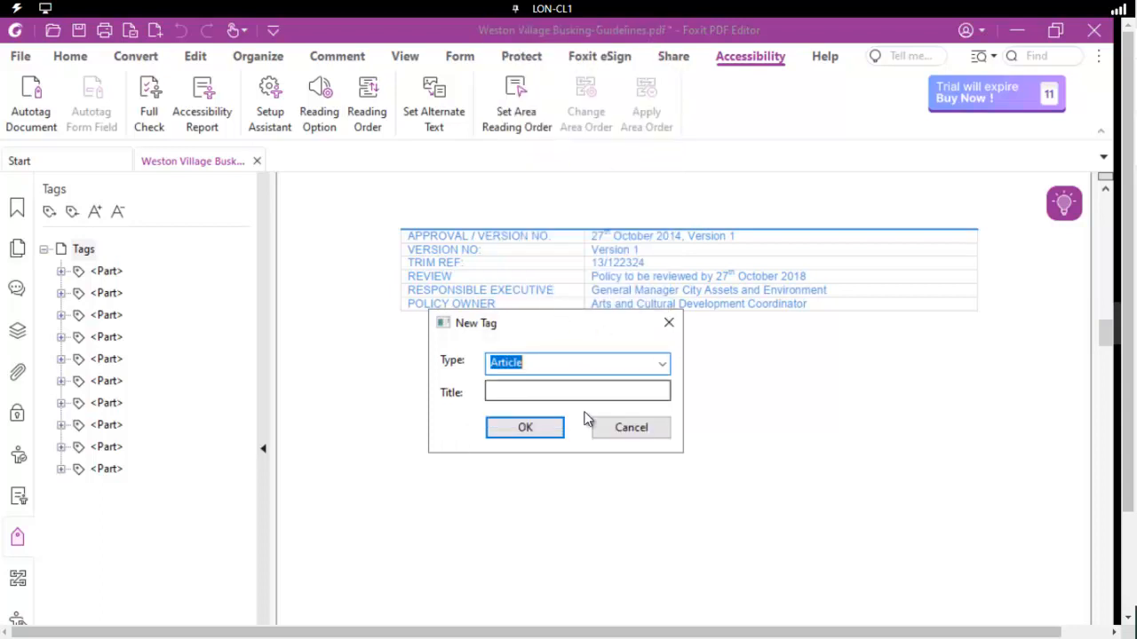
left_click(617, 429)
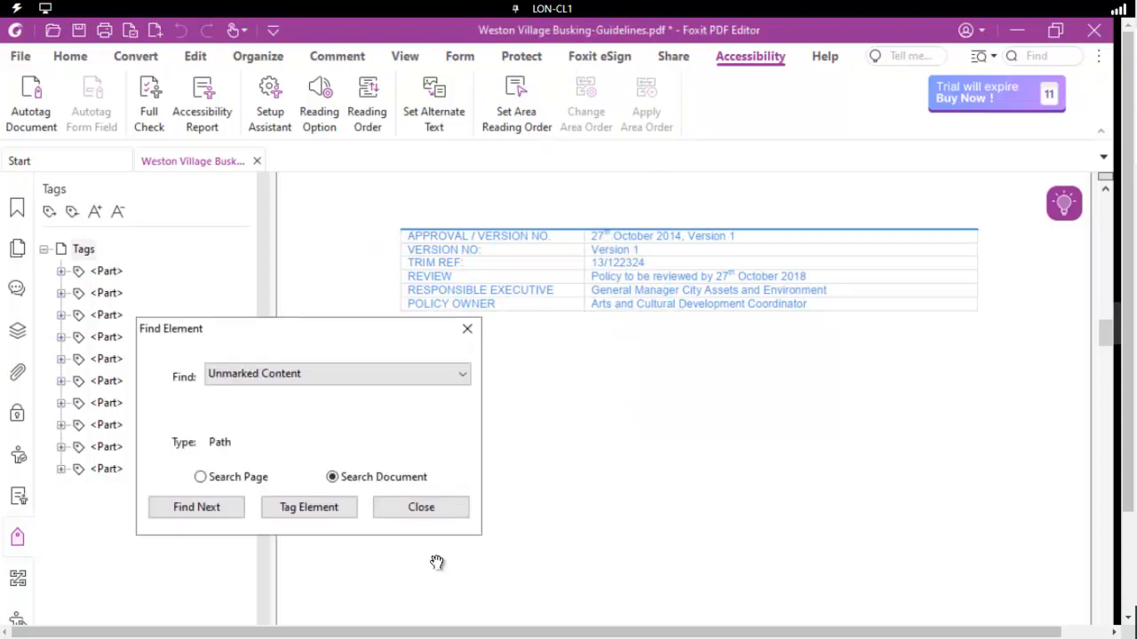
left_click(408, 509)
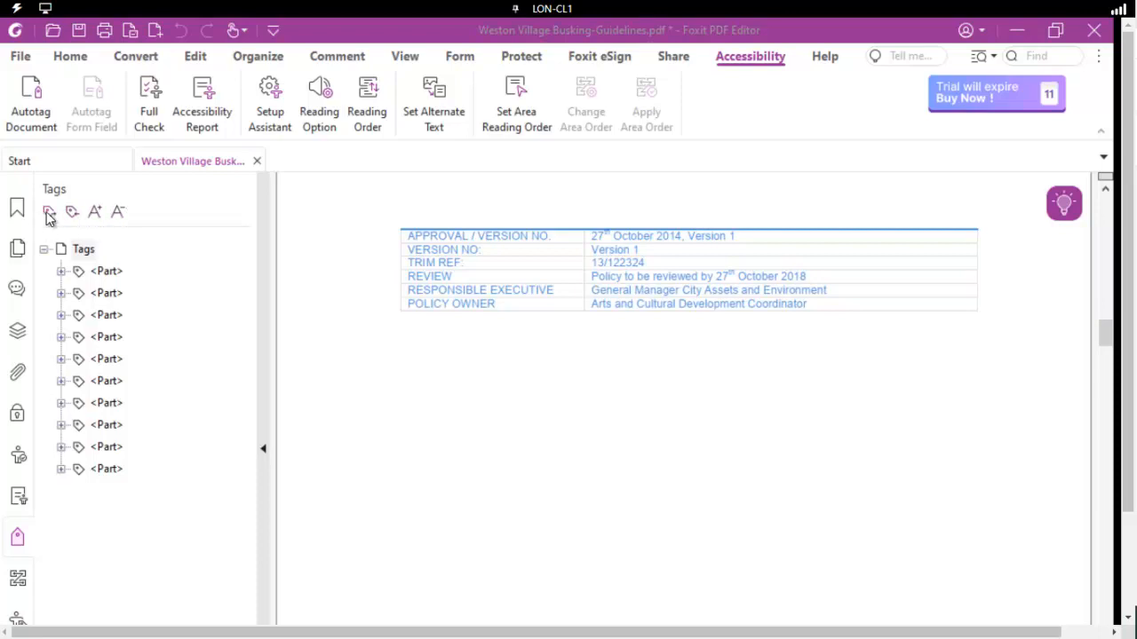
Step: Search only the current page for unmarked content, advance to its second match, and close the element search
right_click(88, 258)
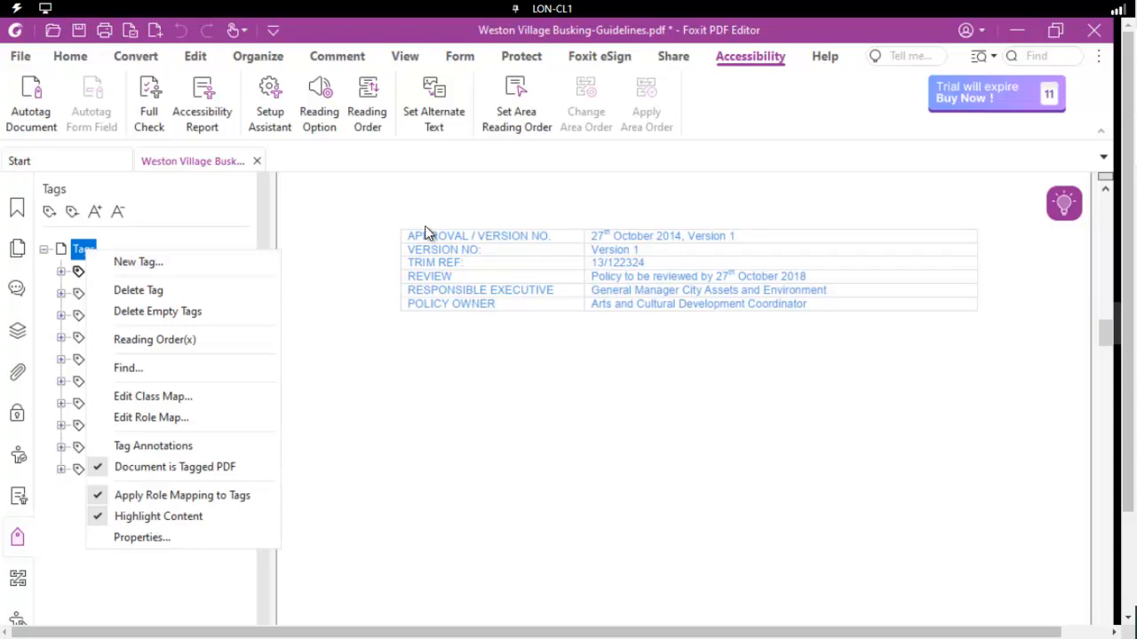
left_click(131, 369)
left_click(496, 333)
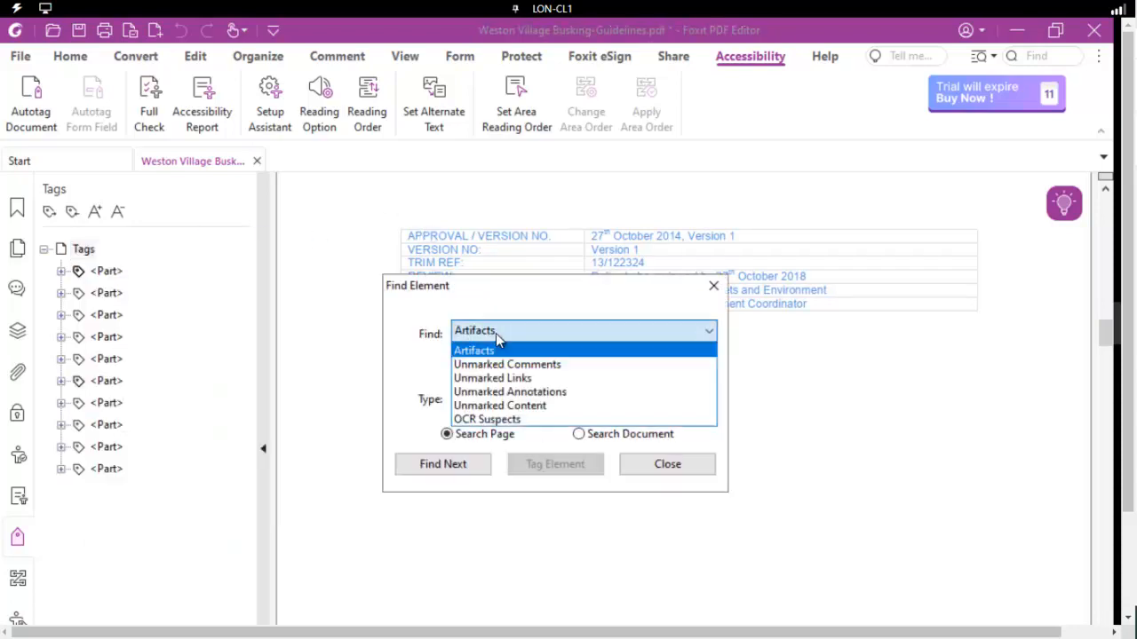
left_click(502, 405)
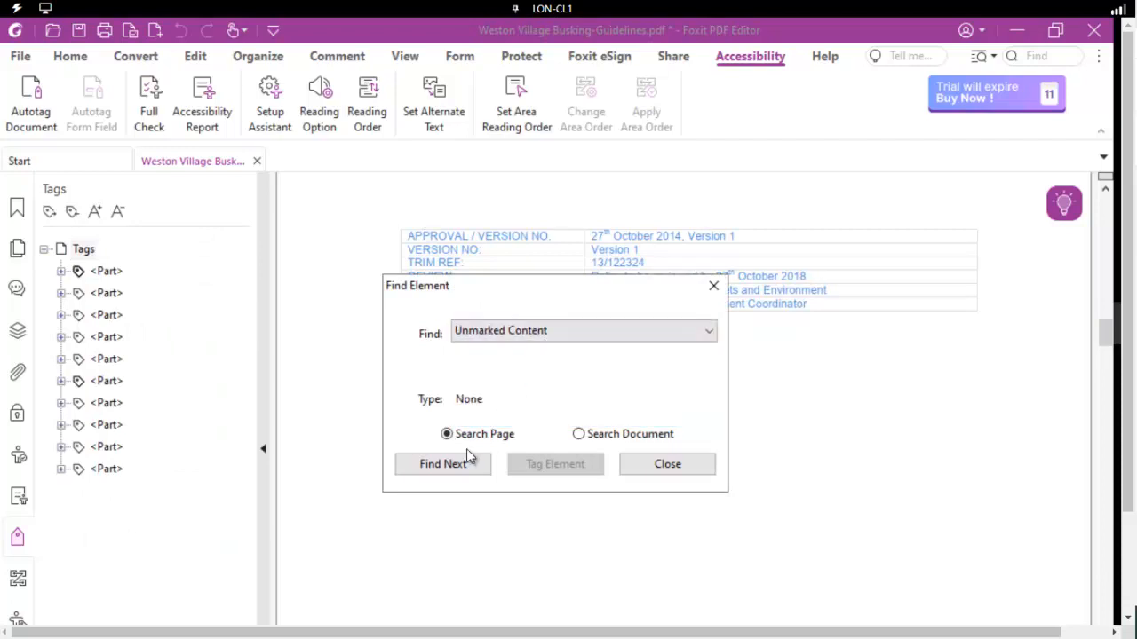
left_click(451, 466)
left_click_drag(519, 288, 223, 295)
left_click(165, 471)
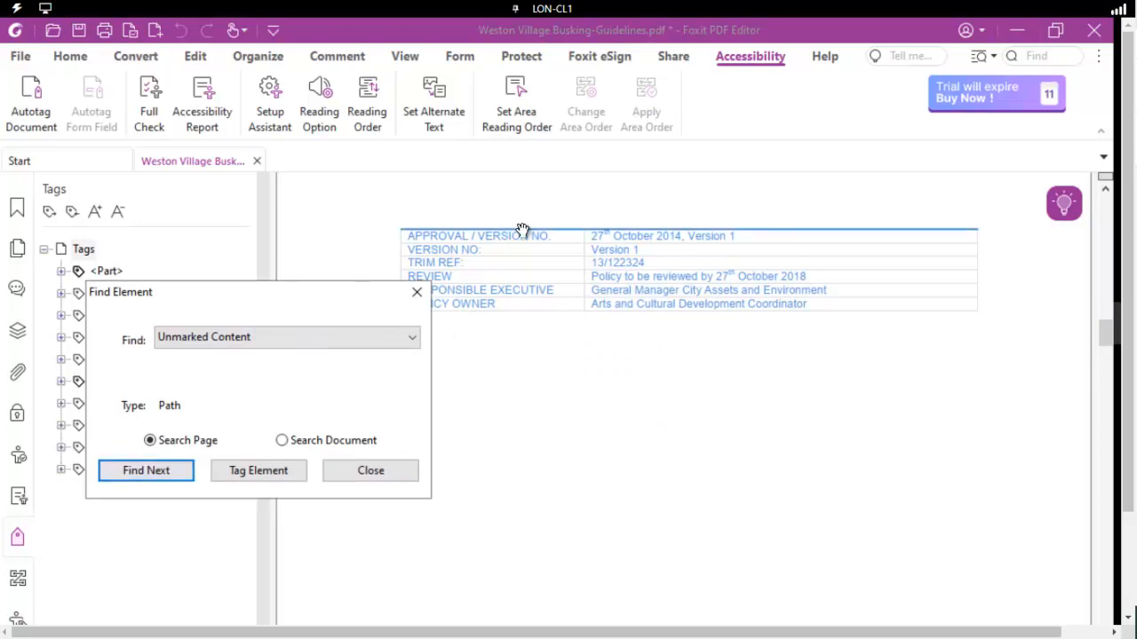
left_click(357, 472)
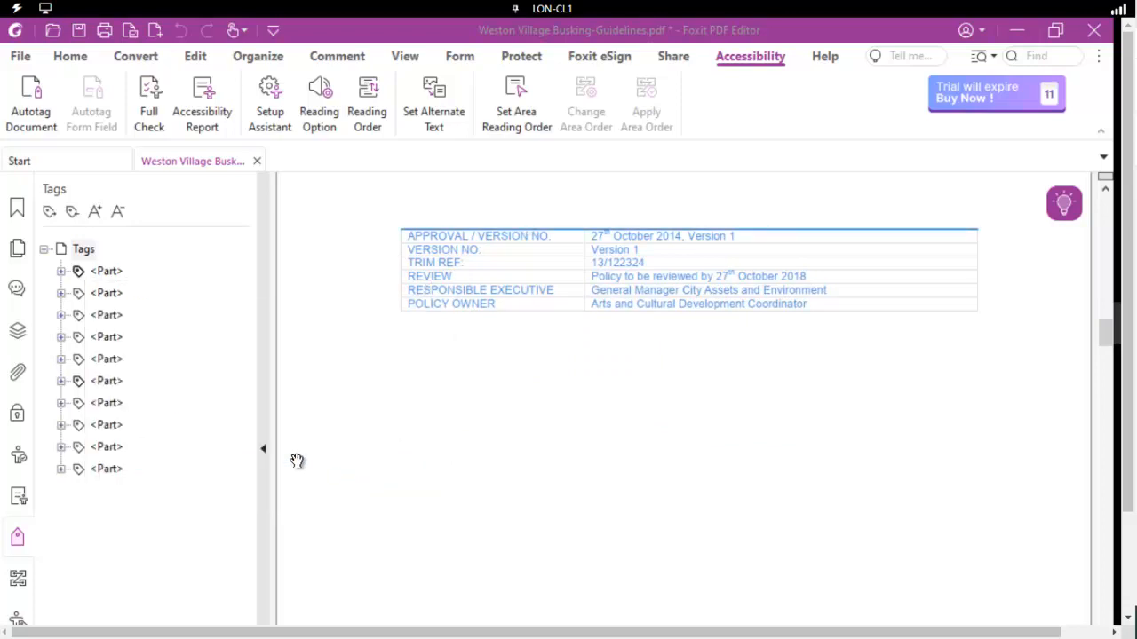
right_click(85, 251)
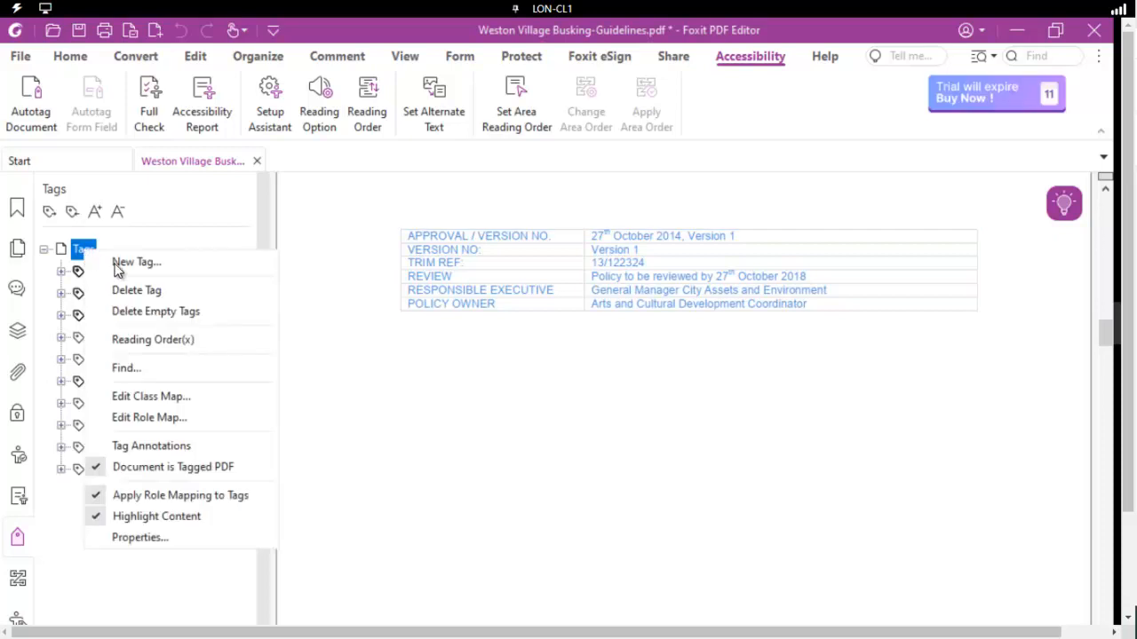
left_click(494, 448)
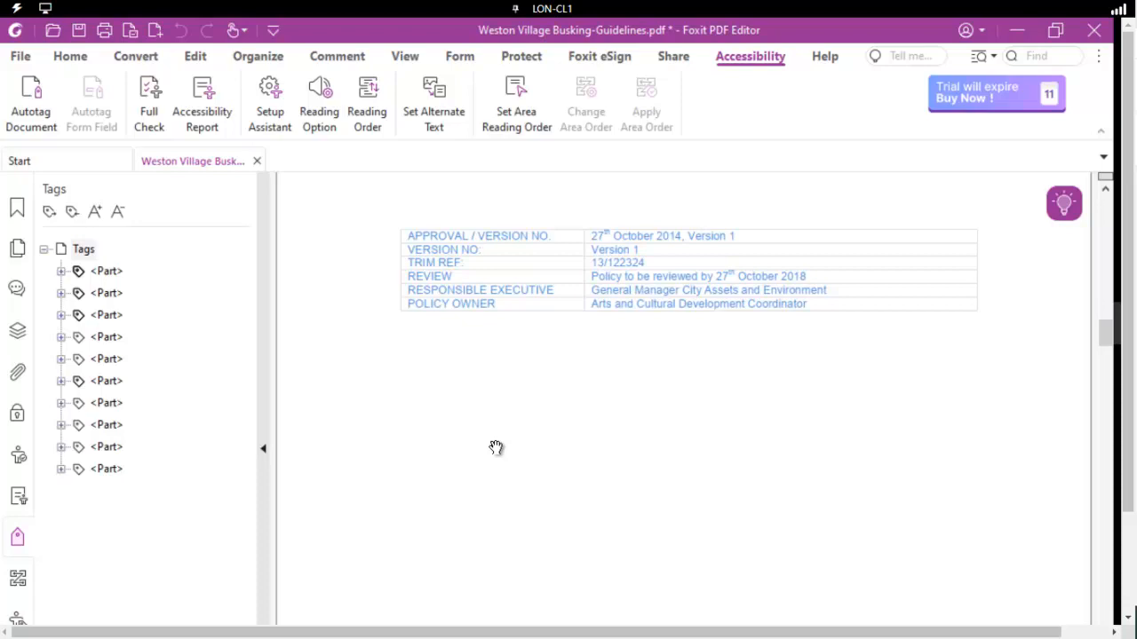
left_click(120, 294)
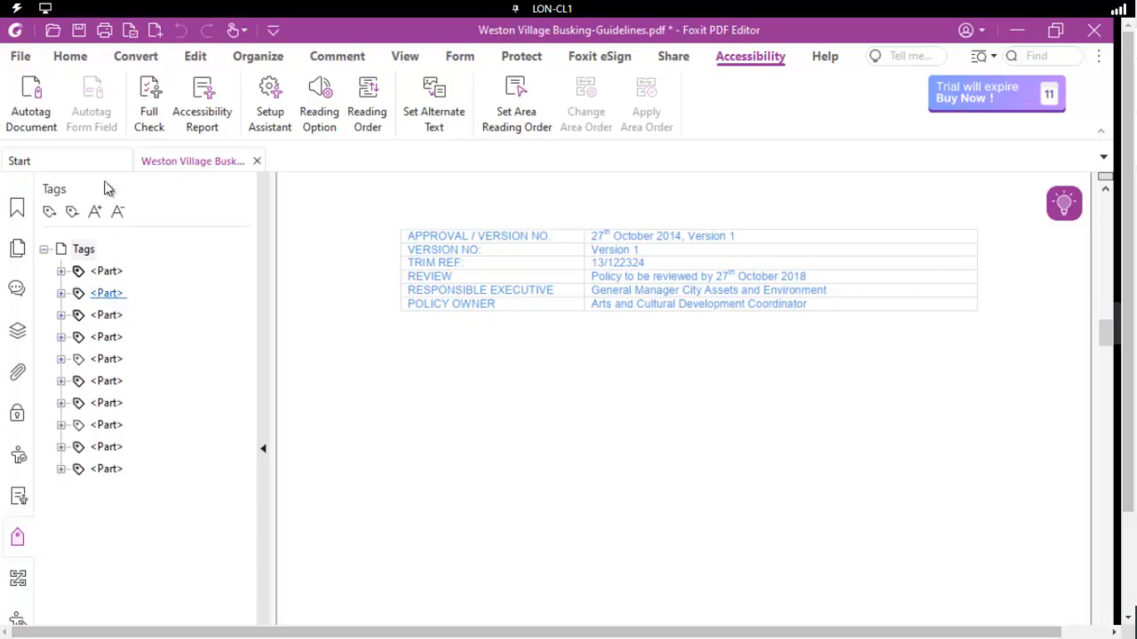
Step: Display the PDF's Content structure and expand the document to list its pages
left_click(17, 248)
right_click(19, 268)
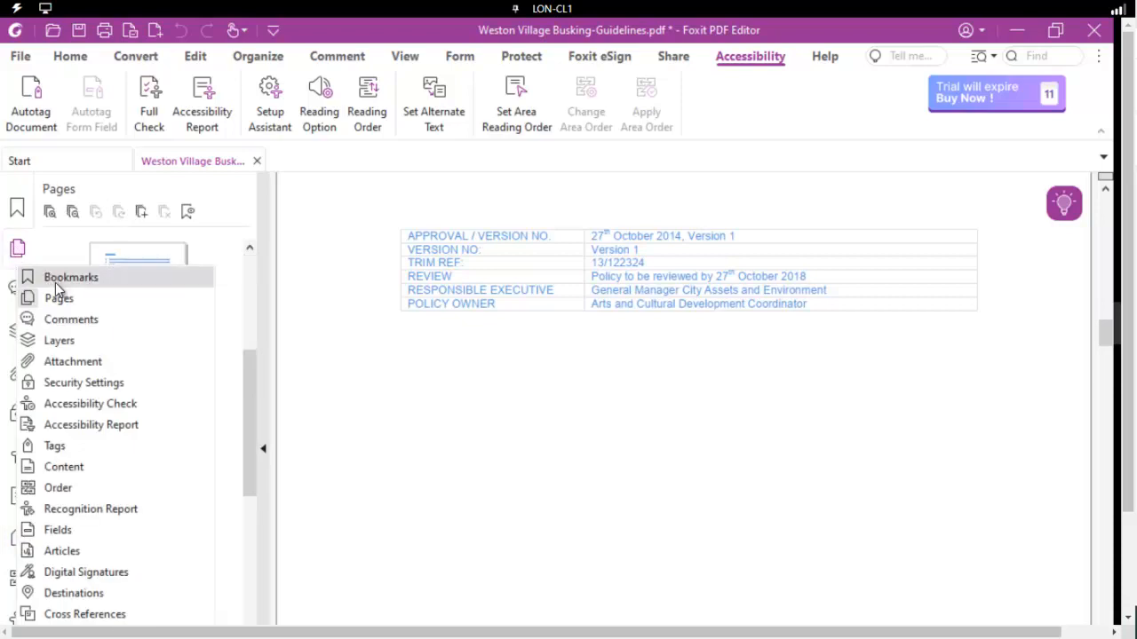
left_click(185, 467)
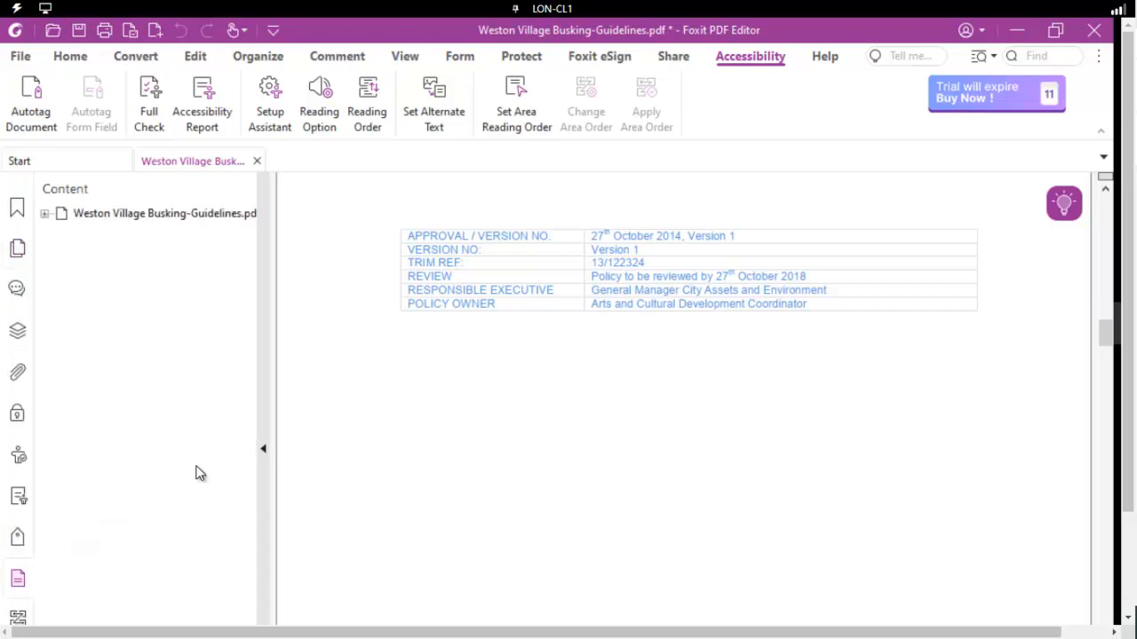
left_click(45, 214)
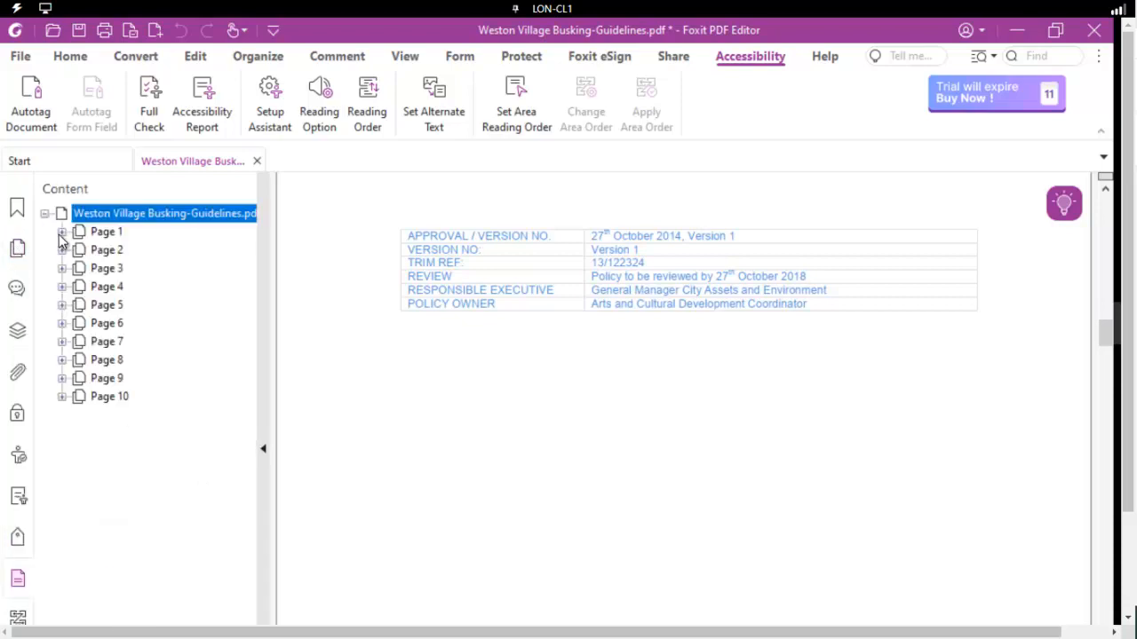
Step: Expand Page 1 in the content structure and locate its Figure container on the page, including the image inside
left_click(63, 233)
left_click(124, 251)
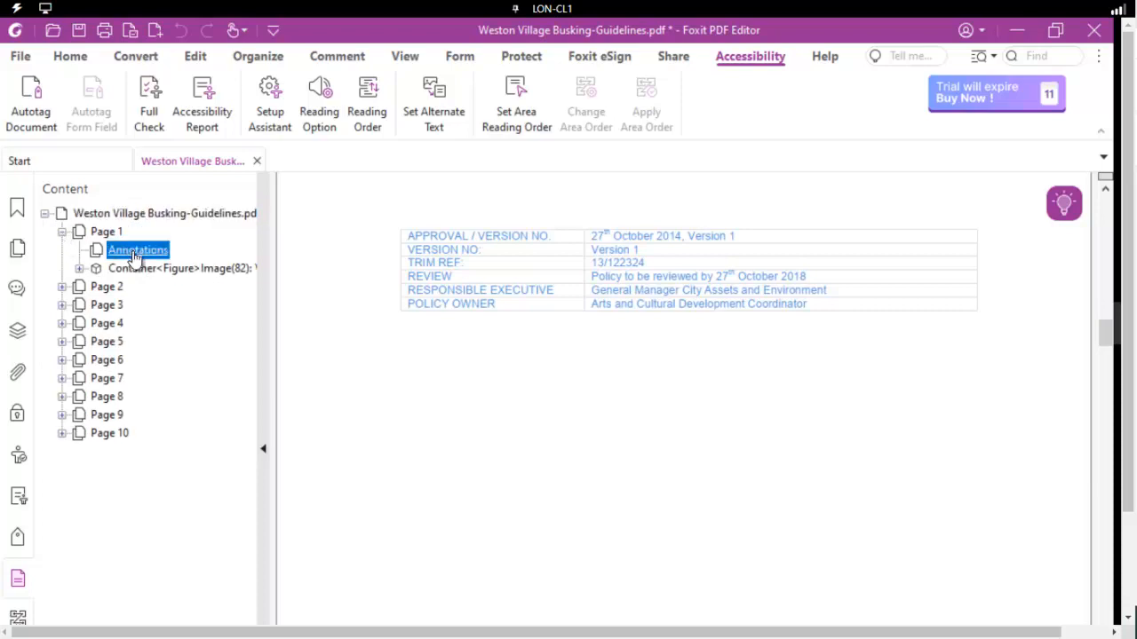
left_click(133, 270)
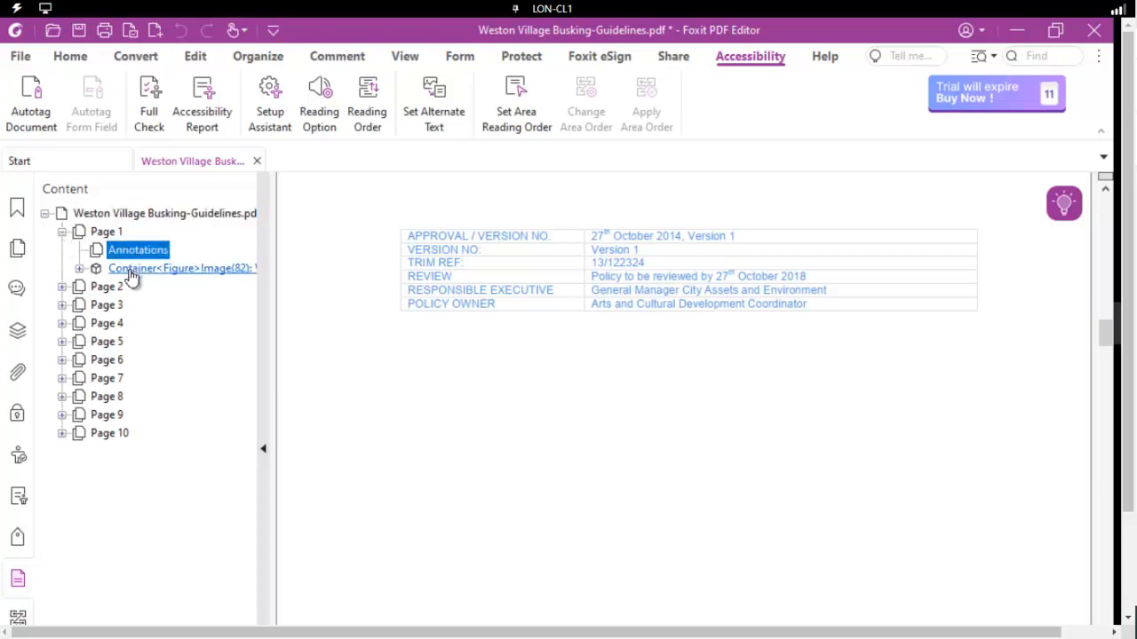
left_click(79, 269)
Step: Expand Page 2 in the content structure and locate its "Year2020" paragraph container on the page
left_click(62, 306)
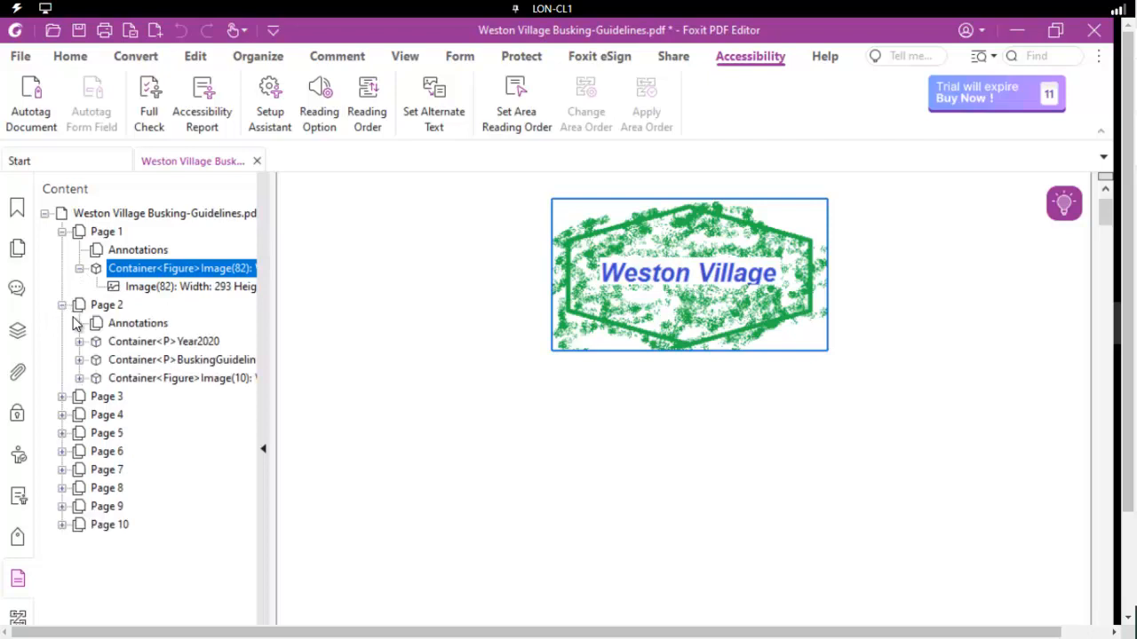
left_click(123, 323)
left_click(135, 342)
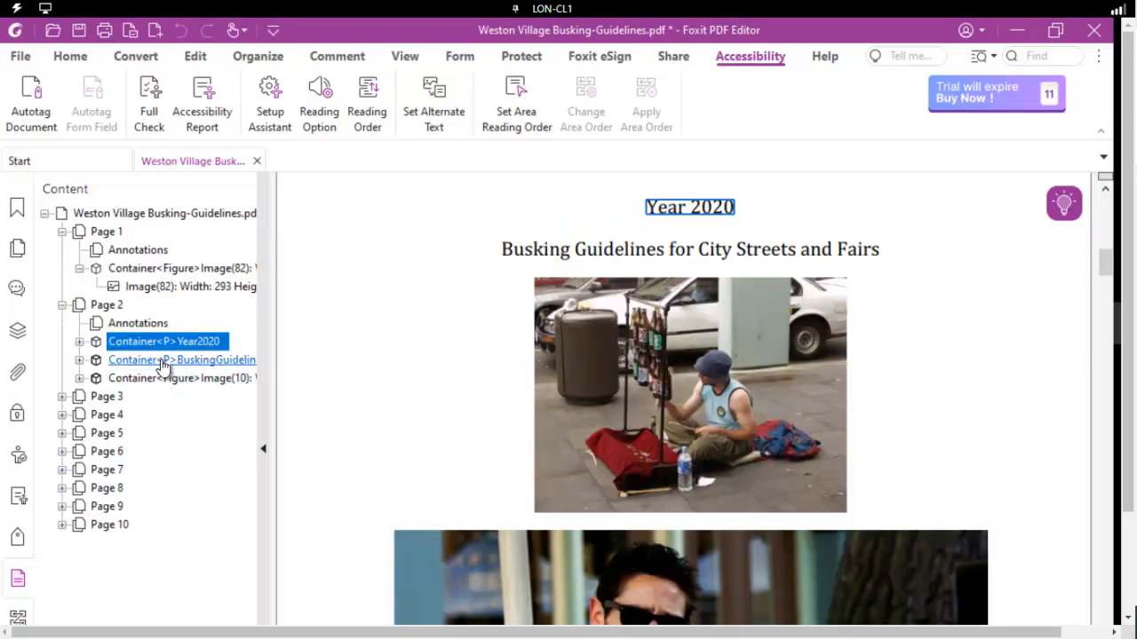
Step: Locate Page 2's "BuskingGuidelines" paragraph container, and expand Page 3 in the content structure to locate its "2.Scope" TOCI container
left_click(163, 361)
left_click(62, 397)
left_click(138, 415)
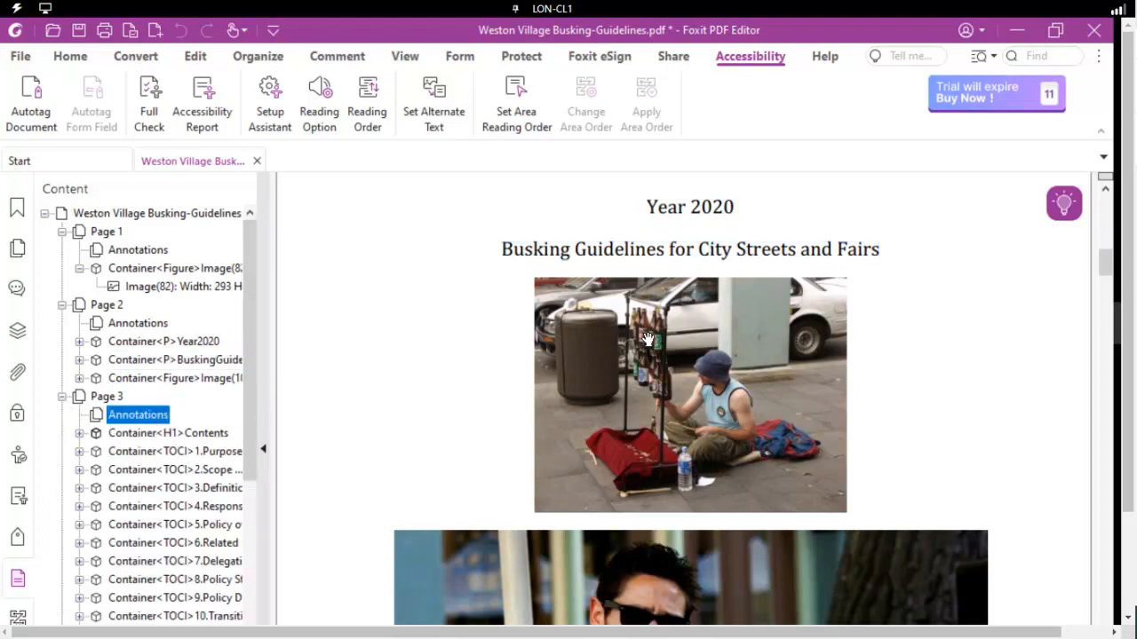
scroll(190, 468, "down", 1)
left_click(171, 417)
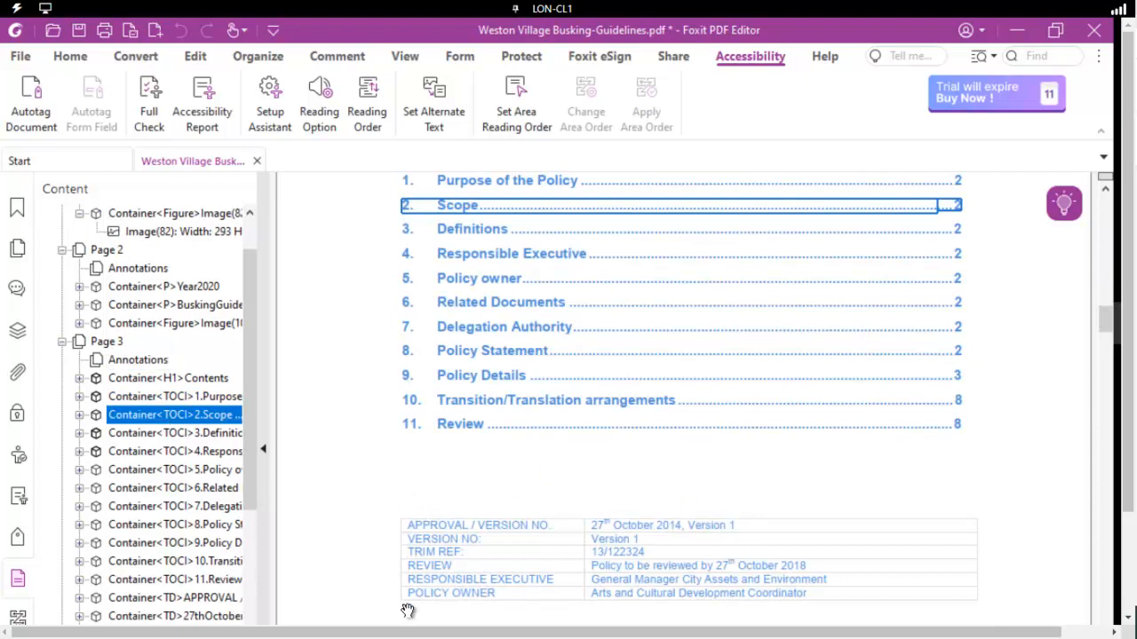
Step: Locate Page 3's "APPROVAL / VERSION NO." TD container in the document table and expand it to show its text element
scroll(193, 506, "down", 1)
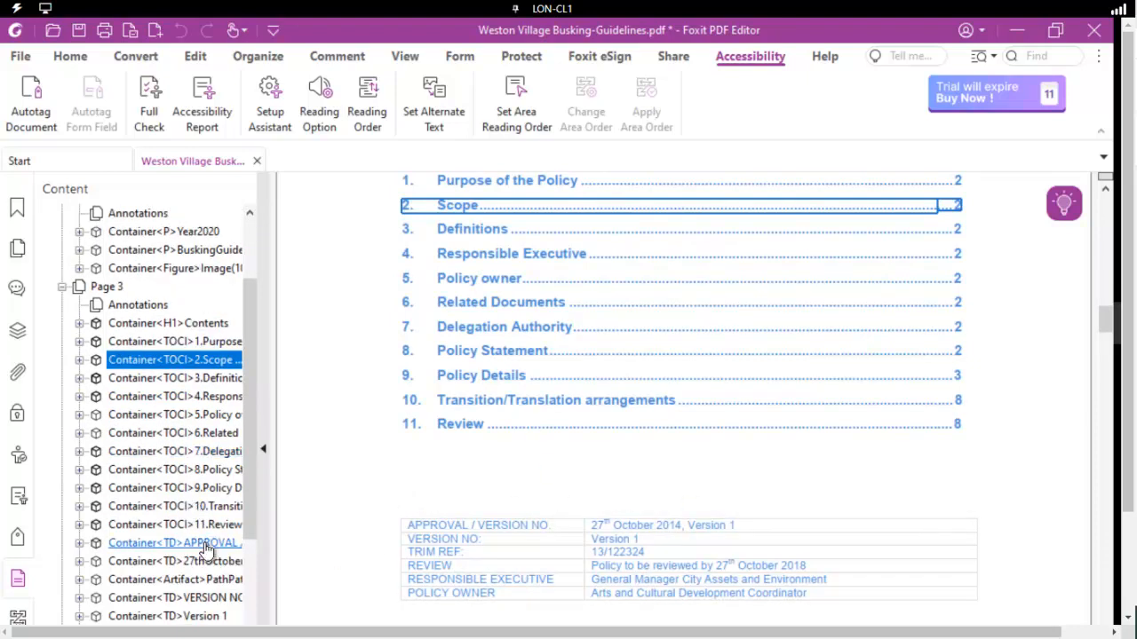
left_click(203, 544)
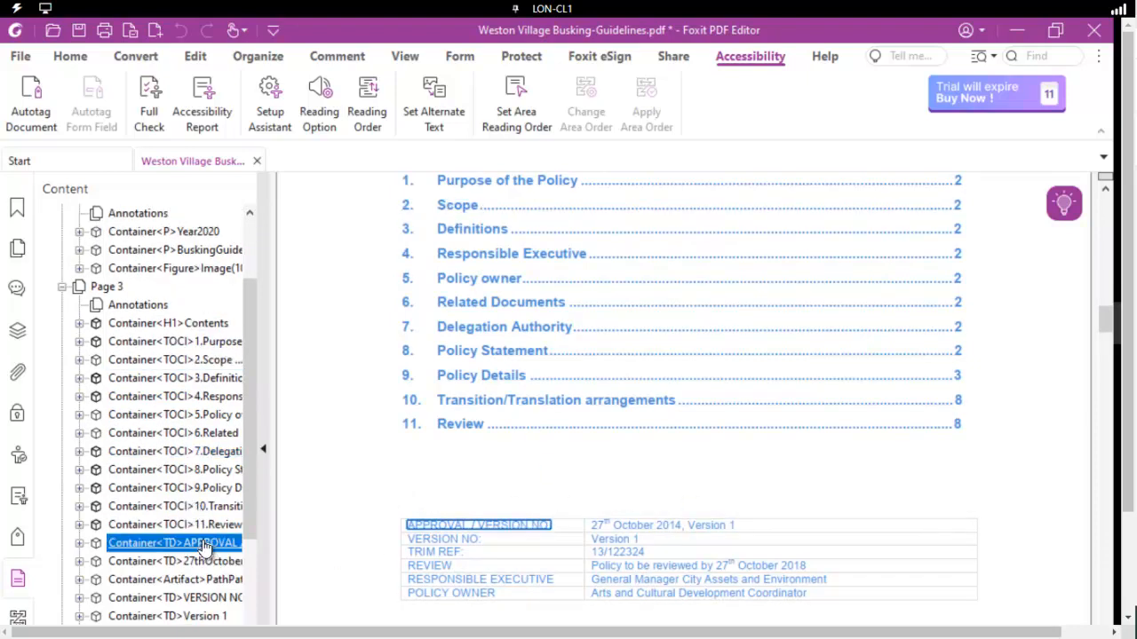
left_click(80, 544)
scroll(203, 490, "down", 2)
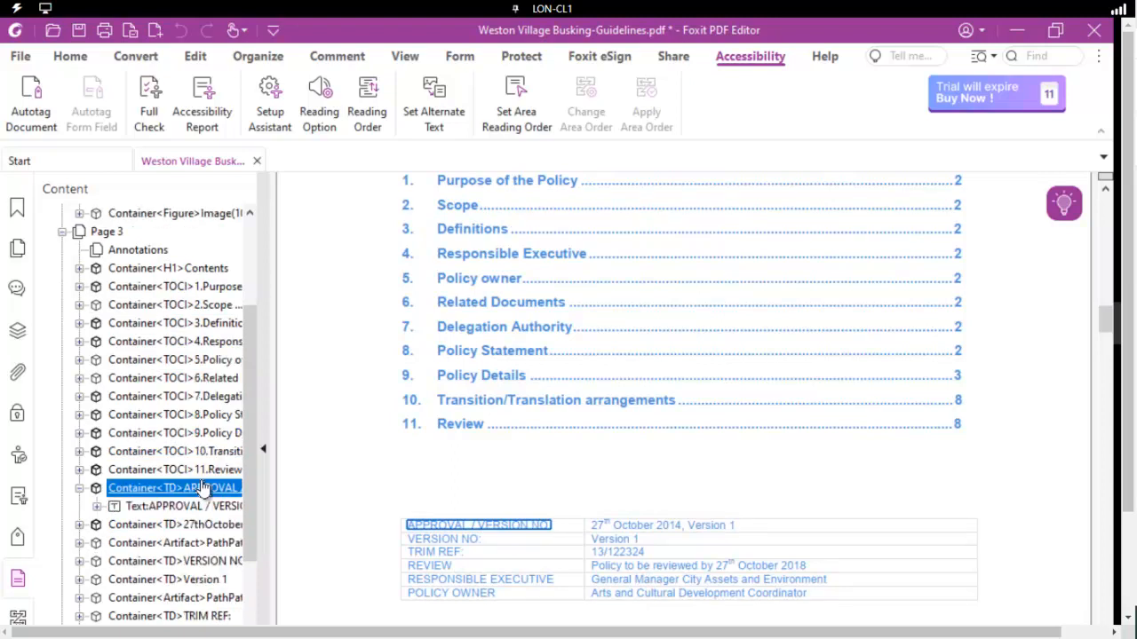
Step: Expand the first Artifact container on Page 3, examine which table border lines its first five paths mark, and collapse it
left_click(173, 489)
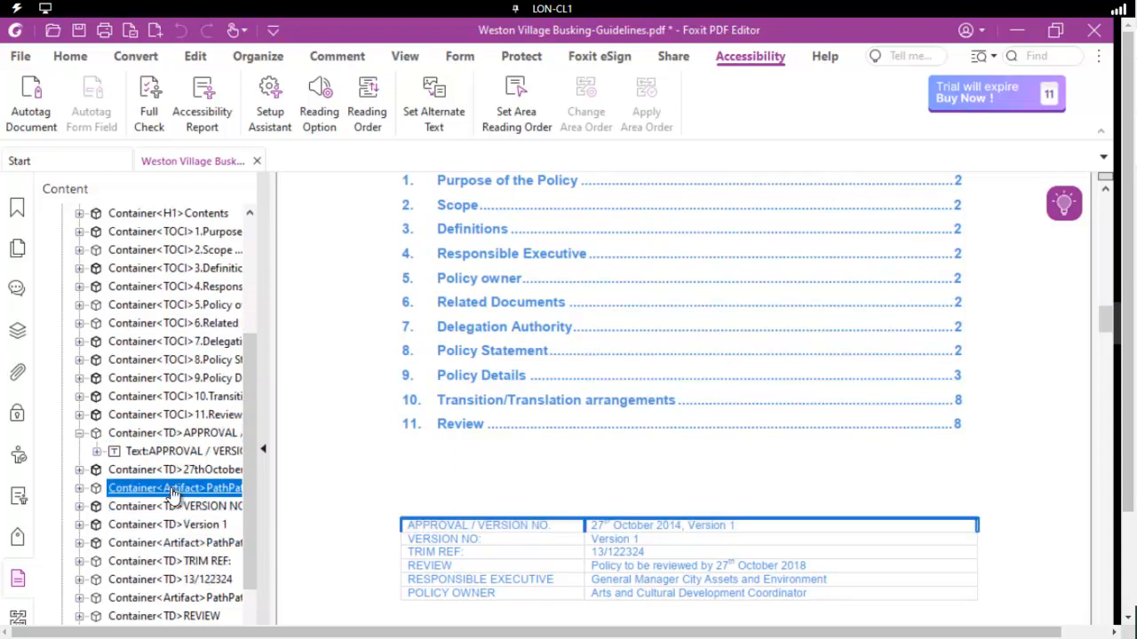
left_click(81, 489)
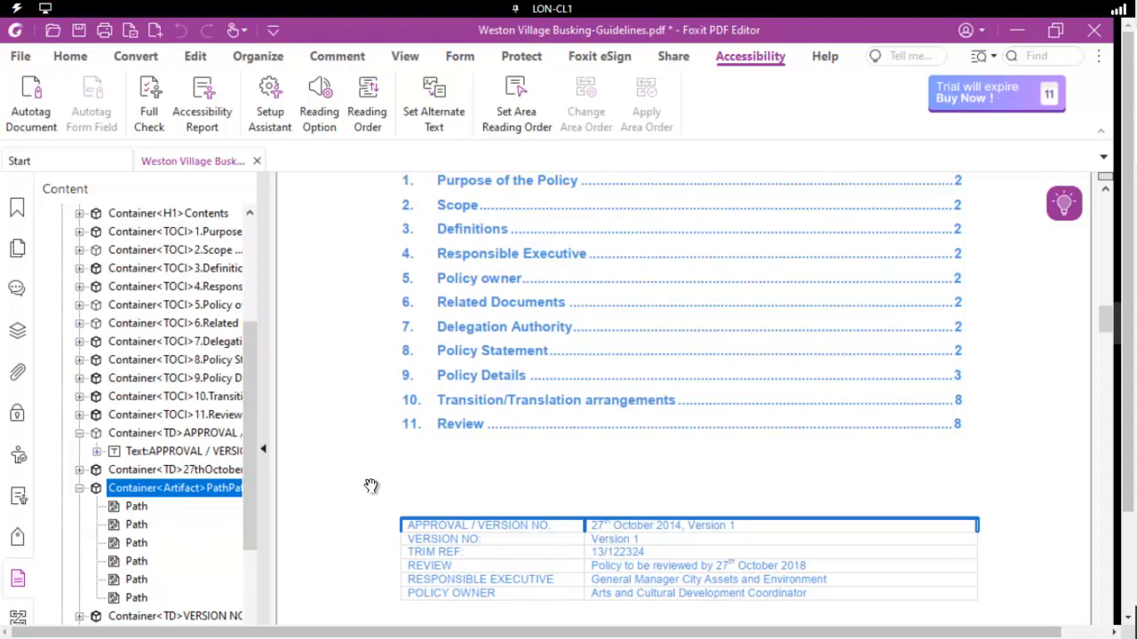
left_click(138, 508)
left_click(140, 525)
left_click(140, 544)
left_click(139, 561)
left_click(140, 580)
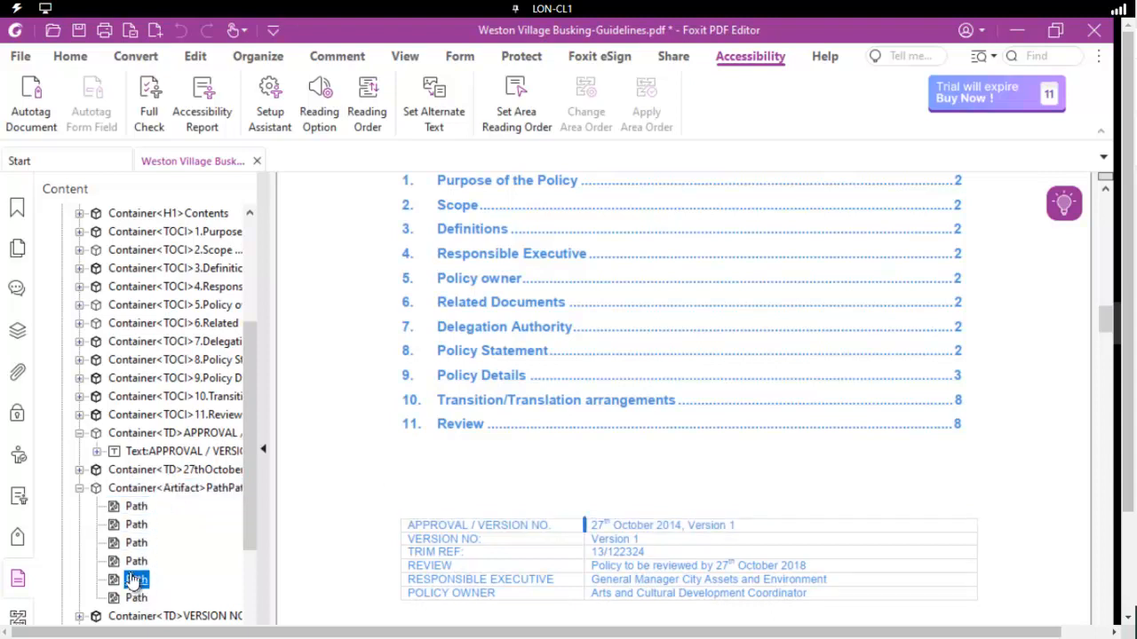
left_click(79, 489)
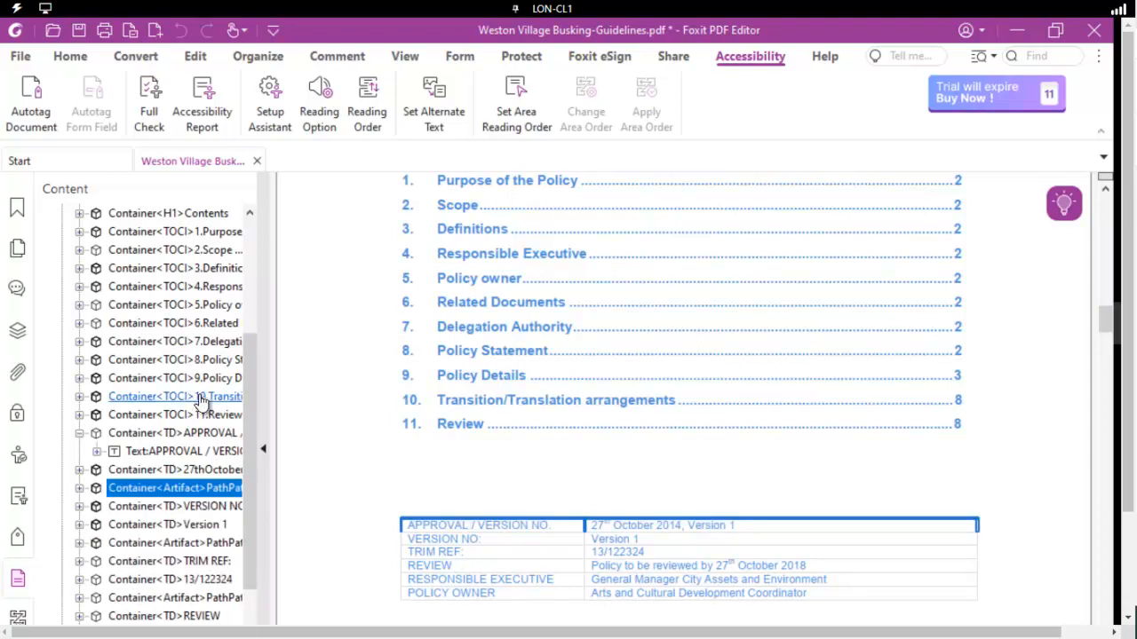
mouse_move(1116, 323)
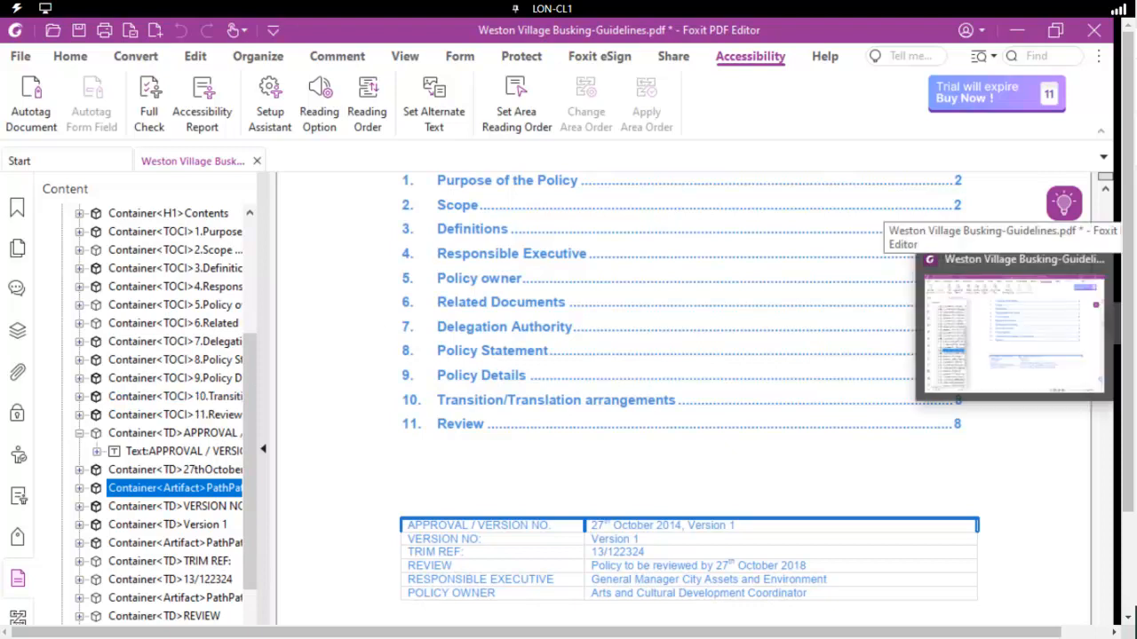